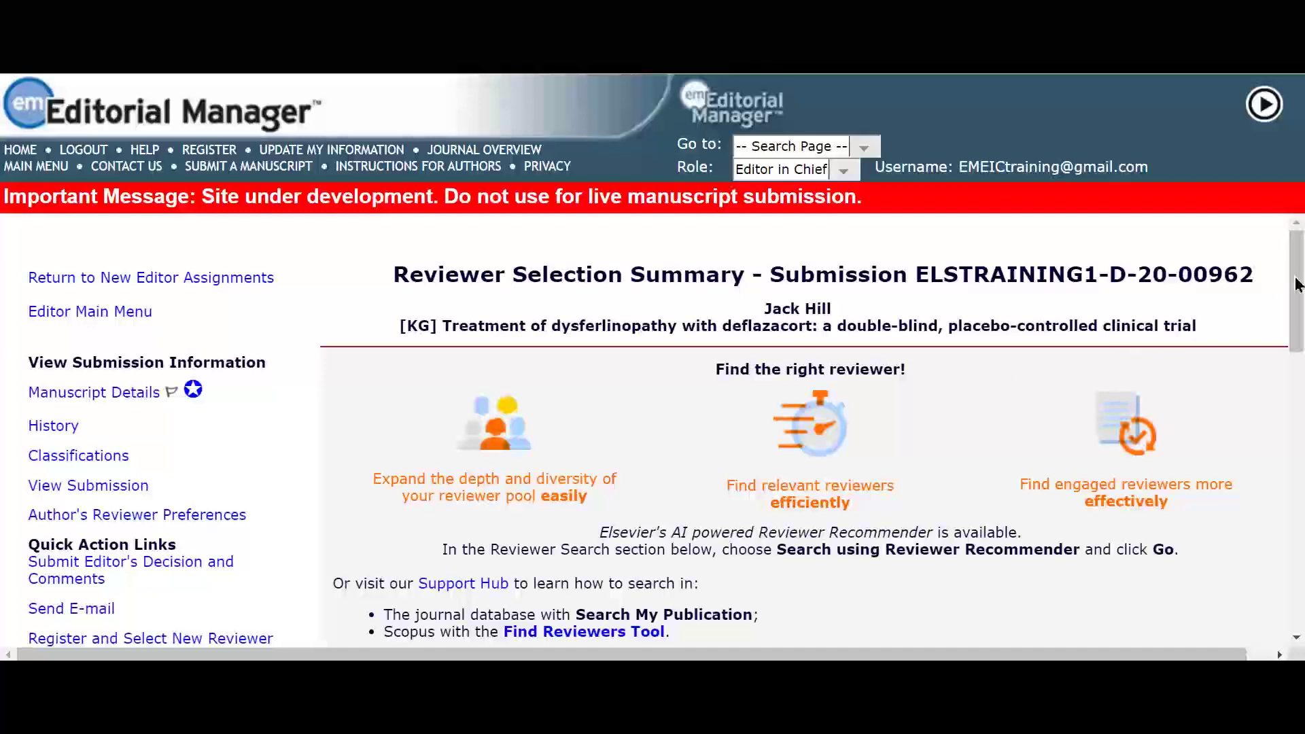
left_click_drag(1298, 264, 1298, 378)
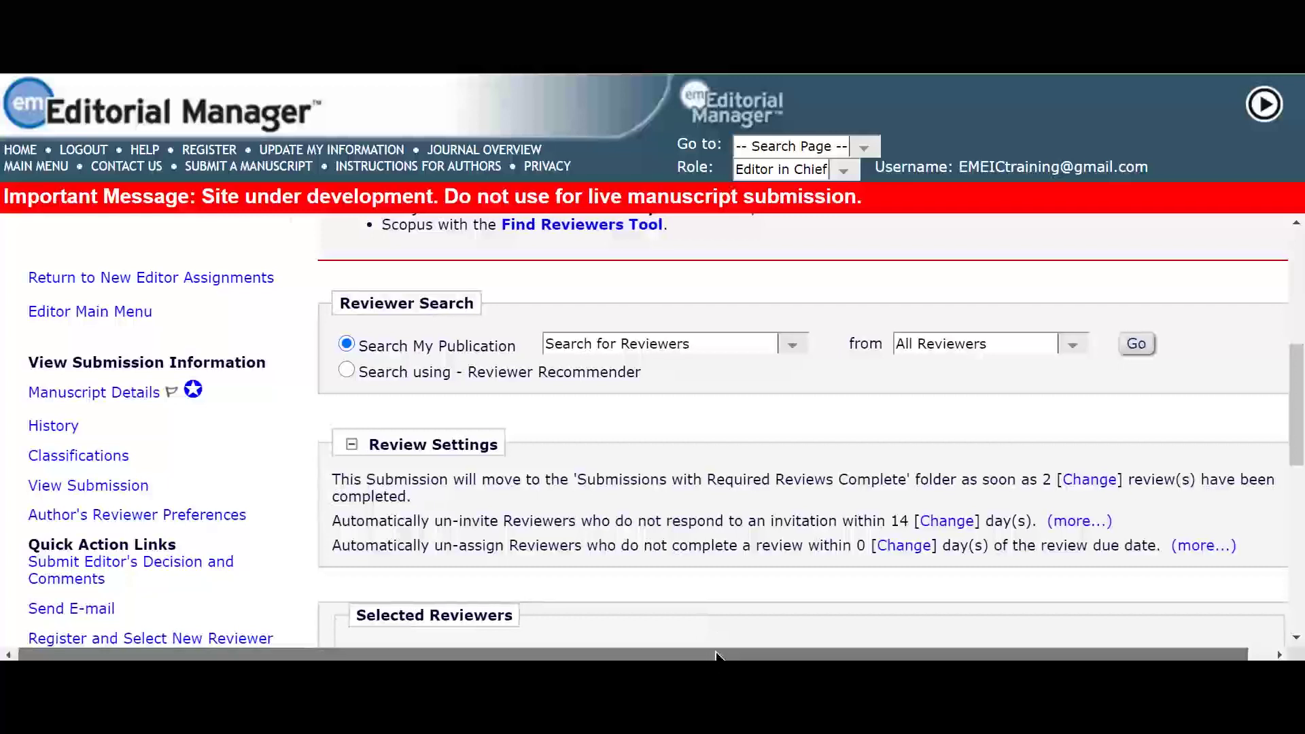
left_click_drag(724, 655, 750, 655)
scroll(683, 470, "up", 1)
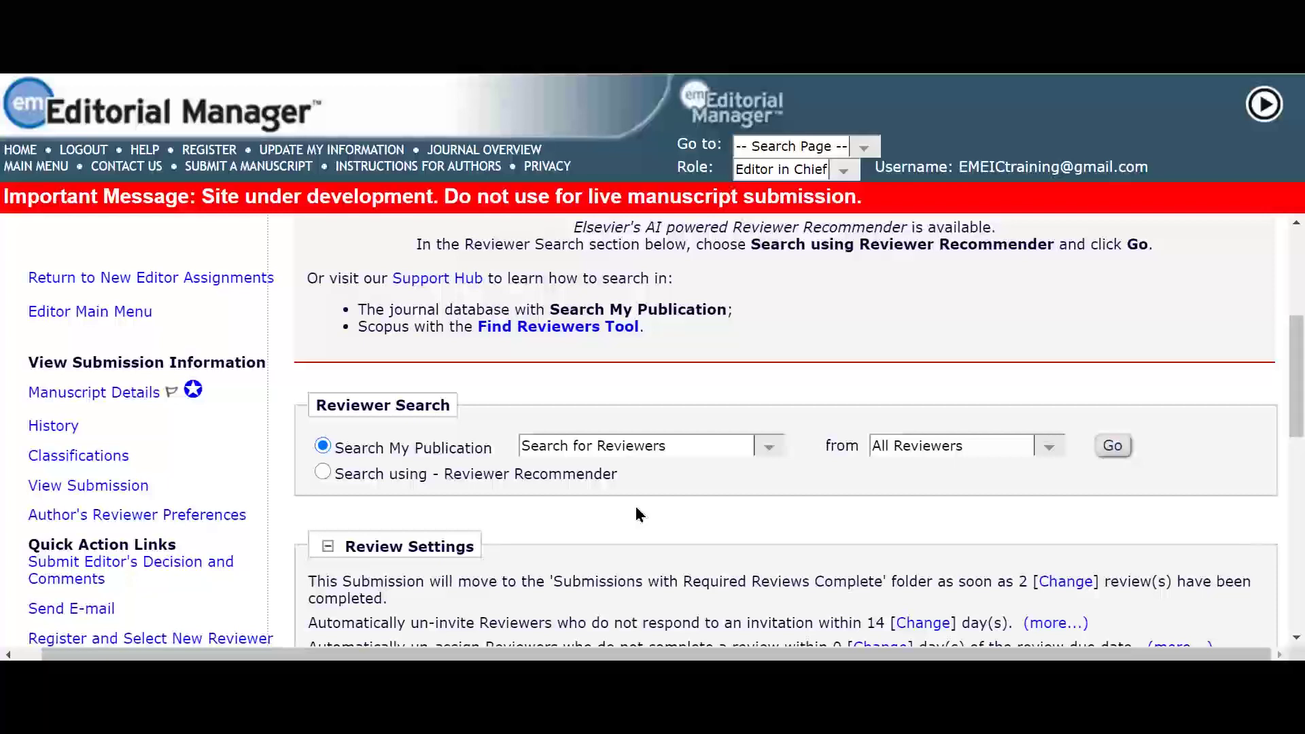
Switch the reviewer search scope from all reviewers to Entire Database and run it
left_click(662, 459)
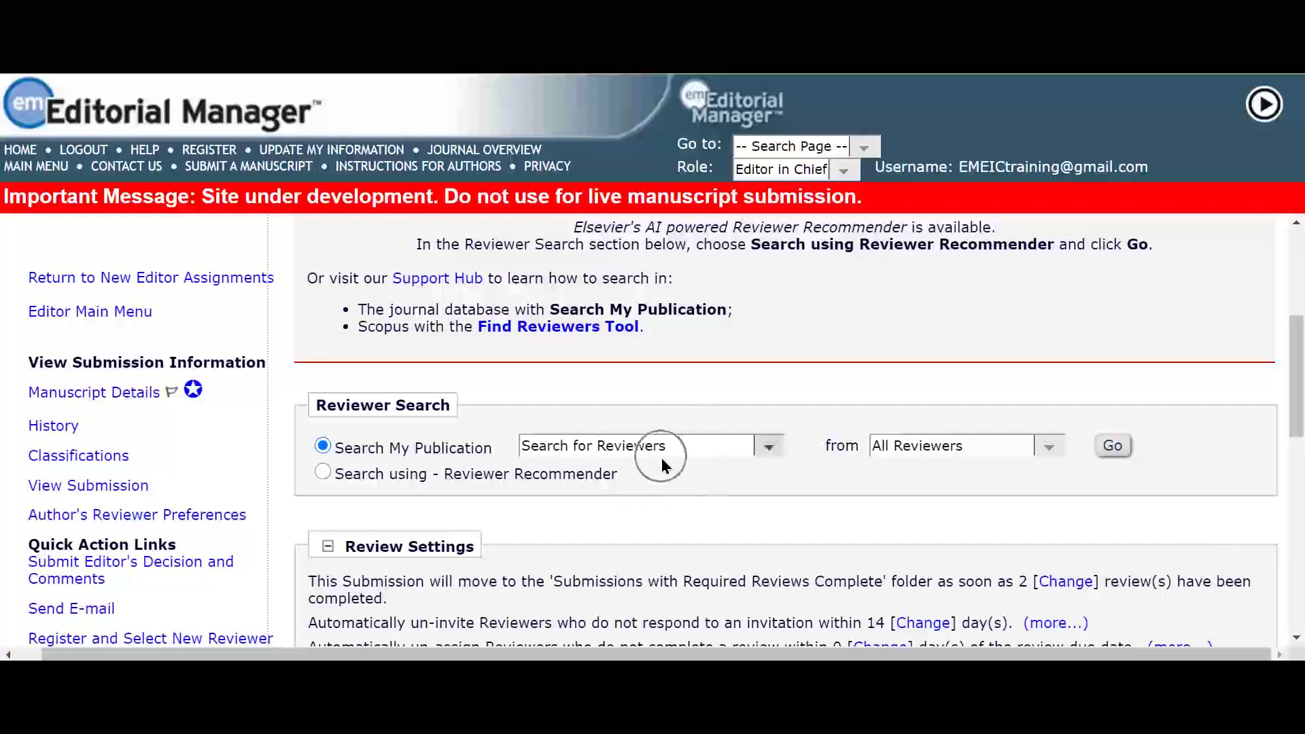
left_click(462, 457)
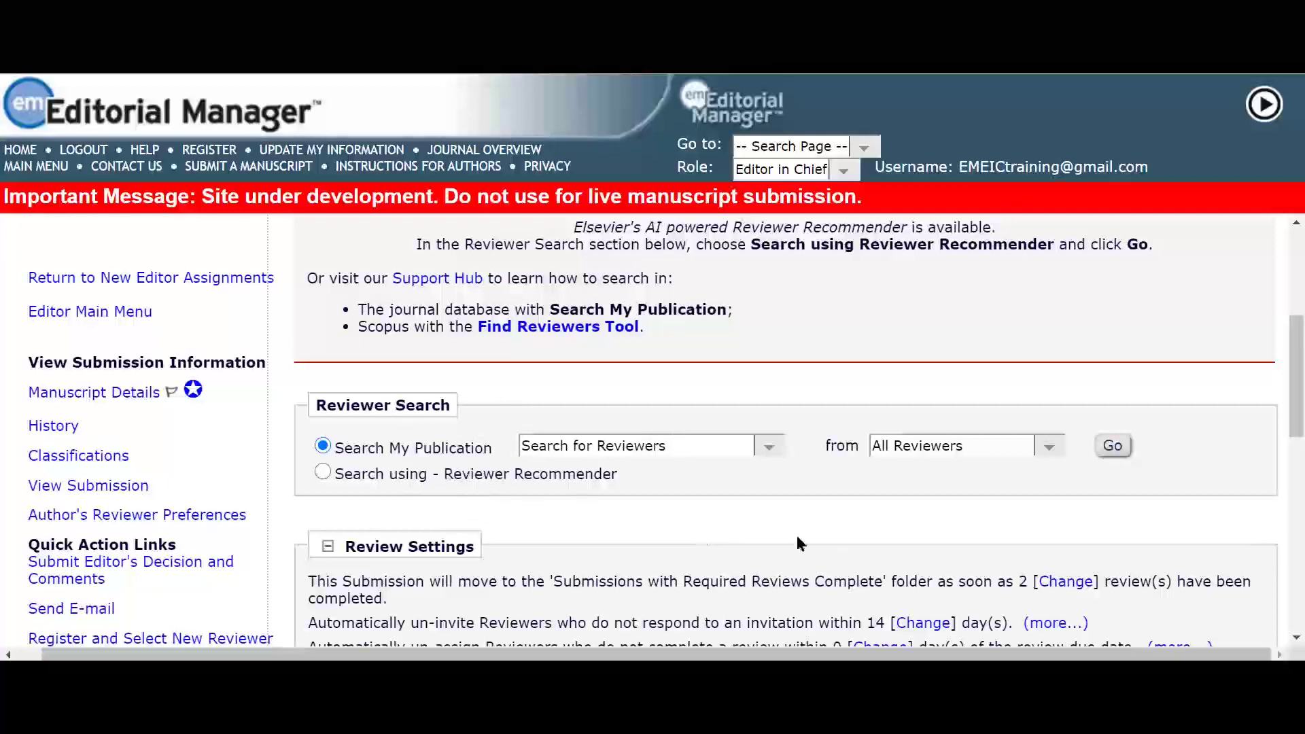
left_click(1050, 454)
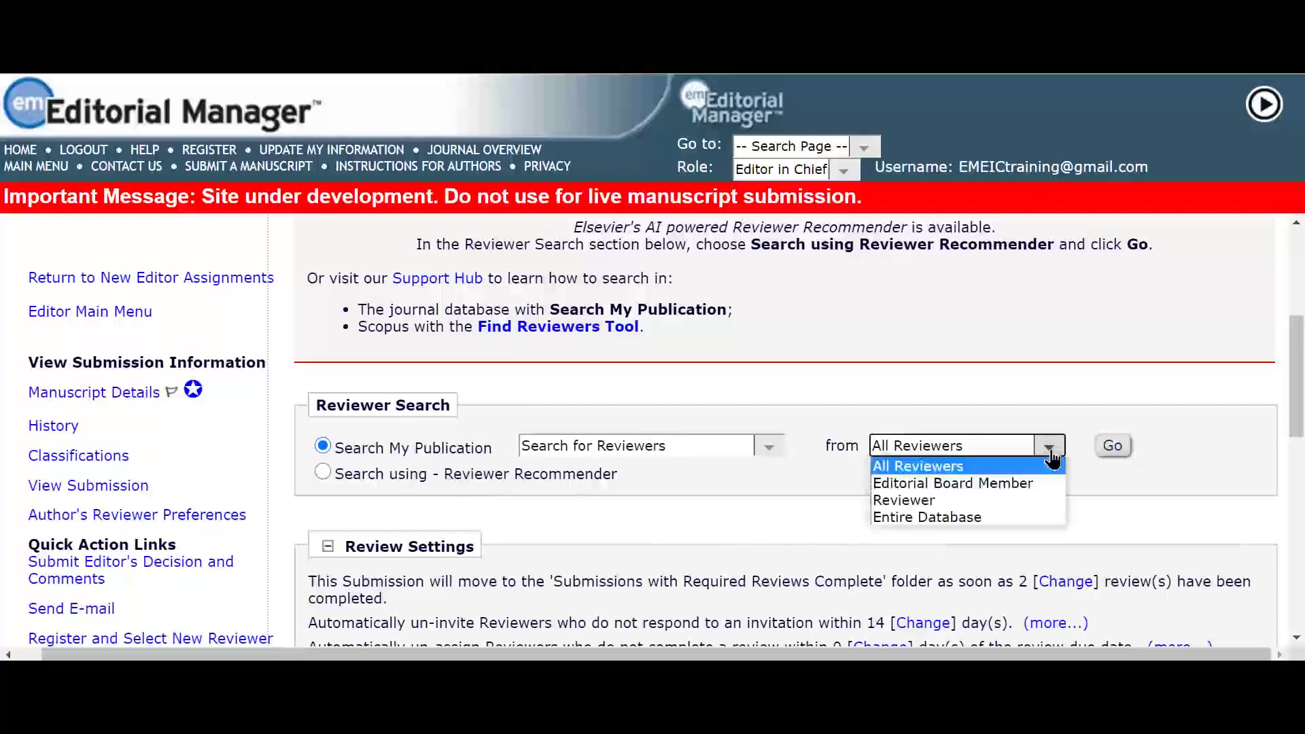
left_click(1015, 518)
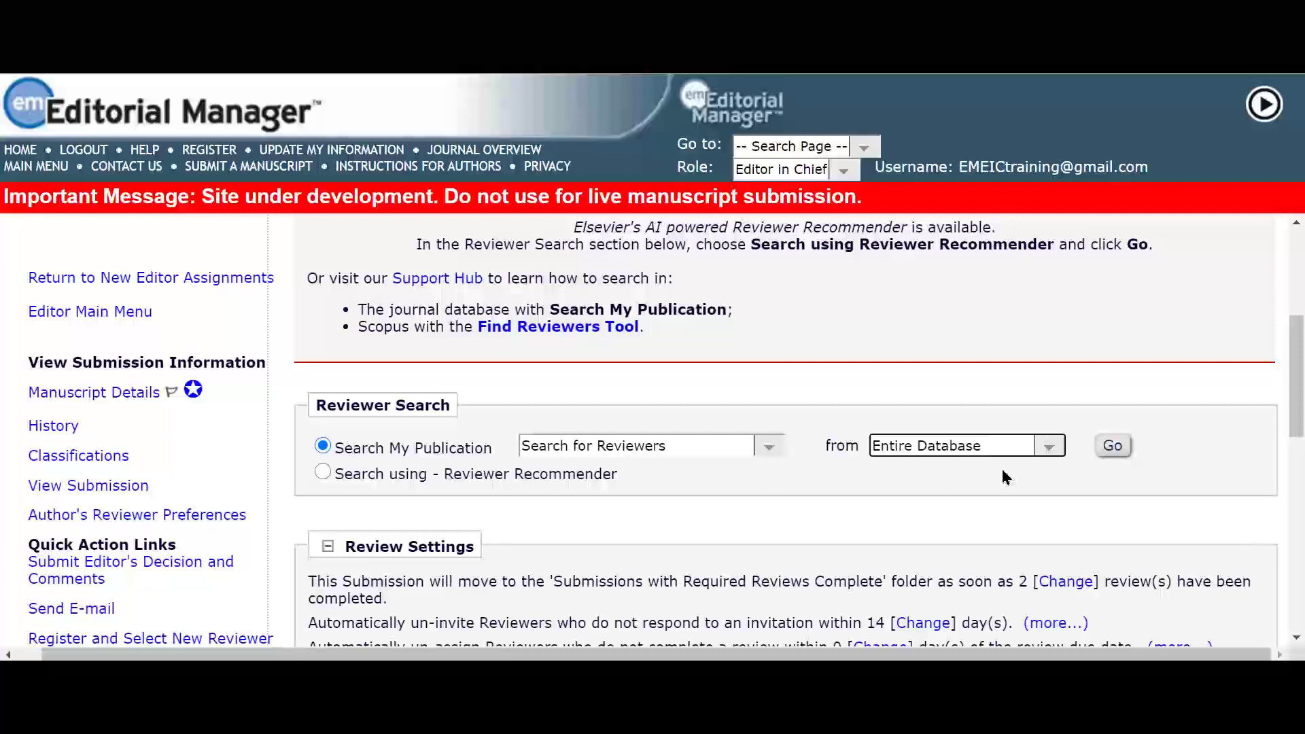
left_click(1113, 447)
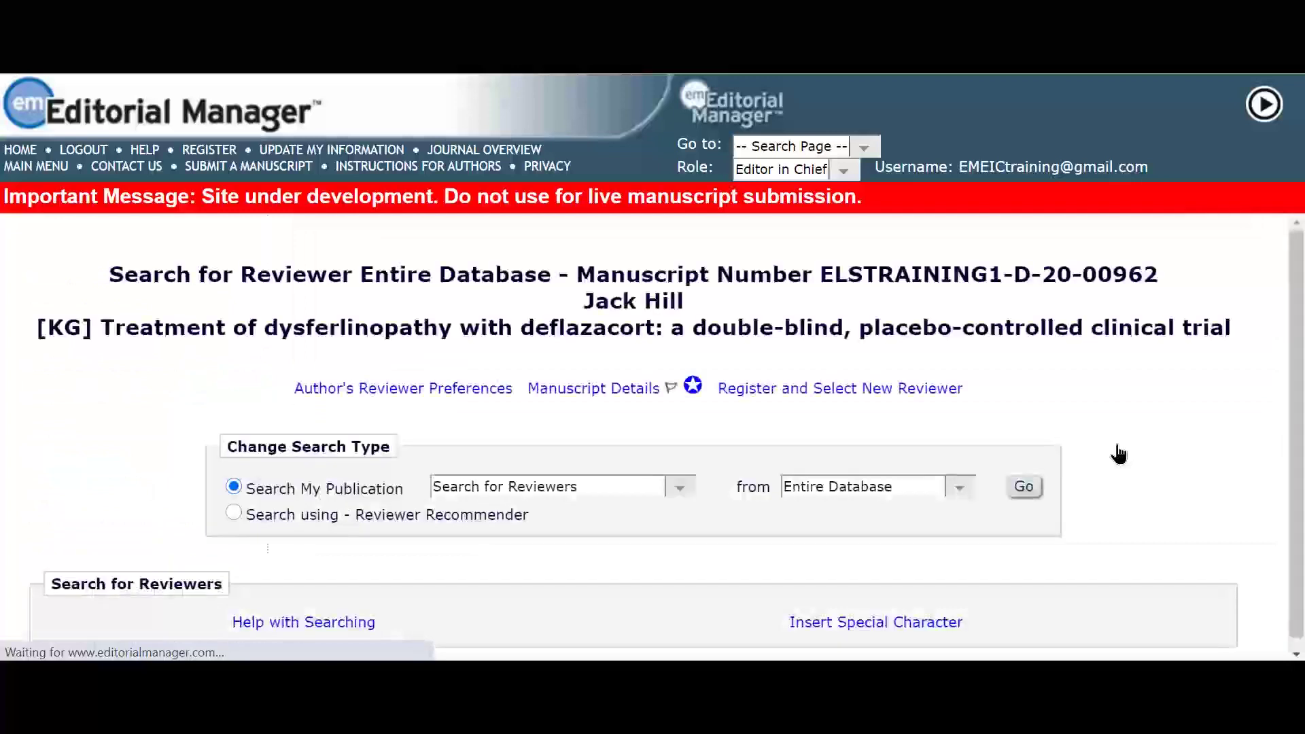
left_click(1111, 551)
left_click_drag(1295, 452, 1301, 276)
scroll(1226, 441, "down", 1)
scroll(1227, 440, "down", 2)
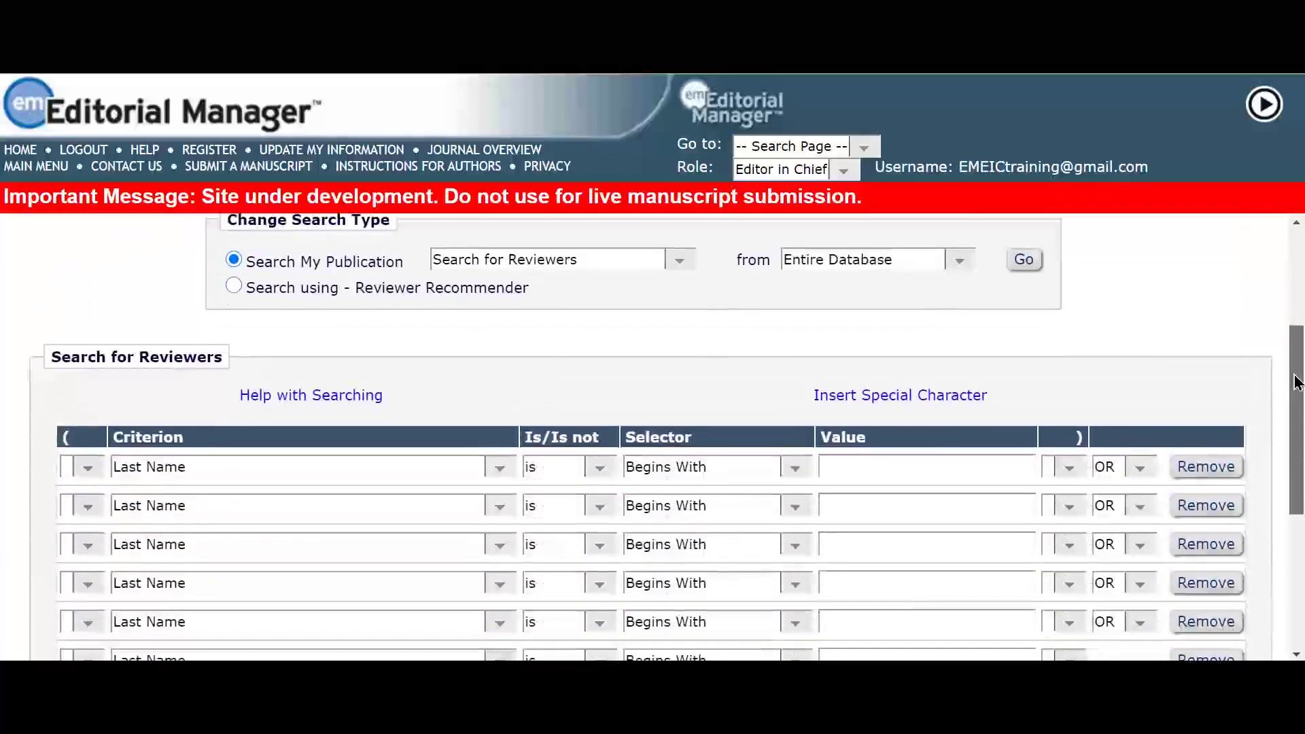
scroll(1227, 440, "down", 1)
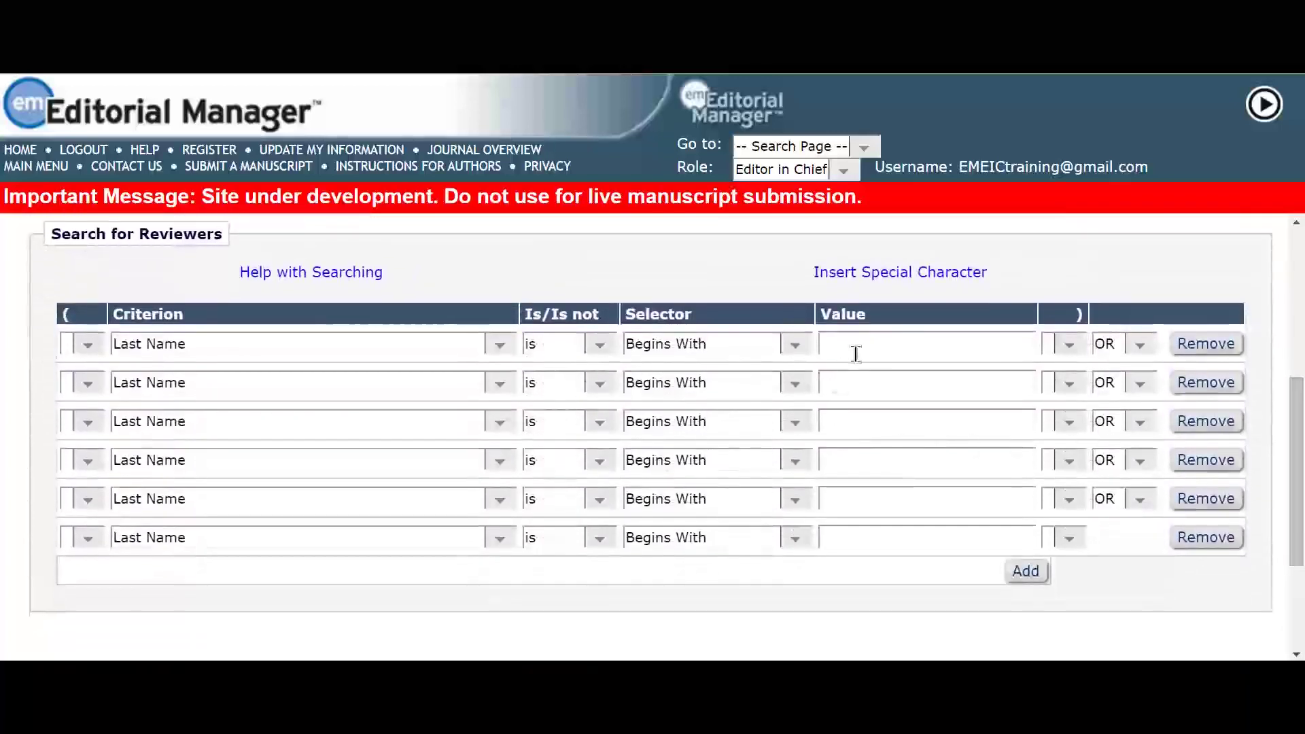
Search the entire database for reviewers whose last name is Shaw
left_click(854, 347)
type("sha")
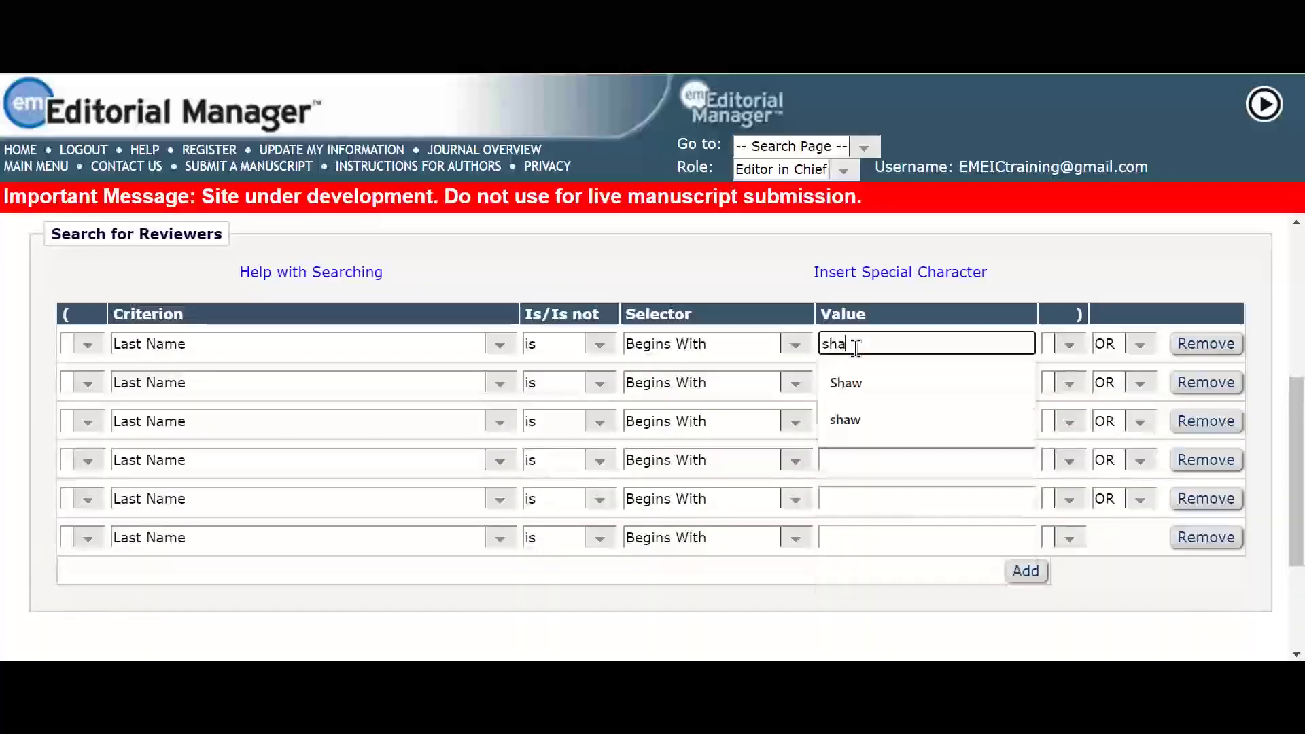
type("w")
left_click(888, 370)
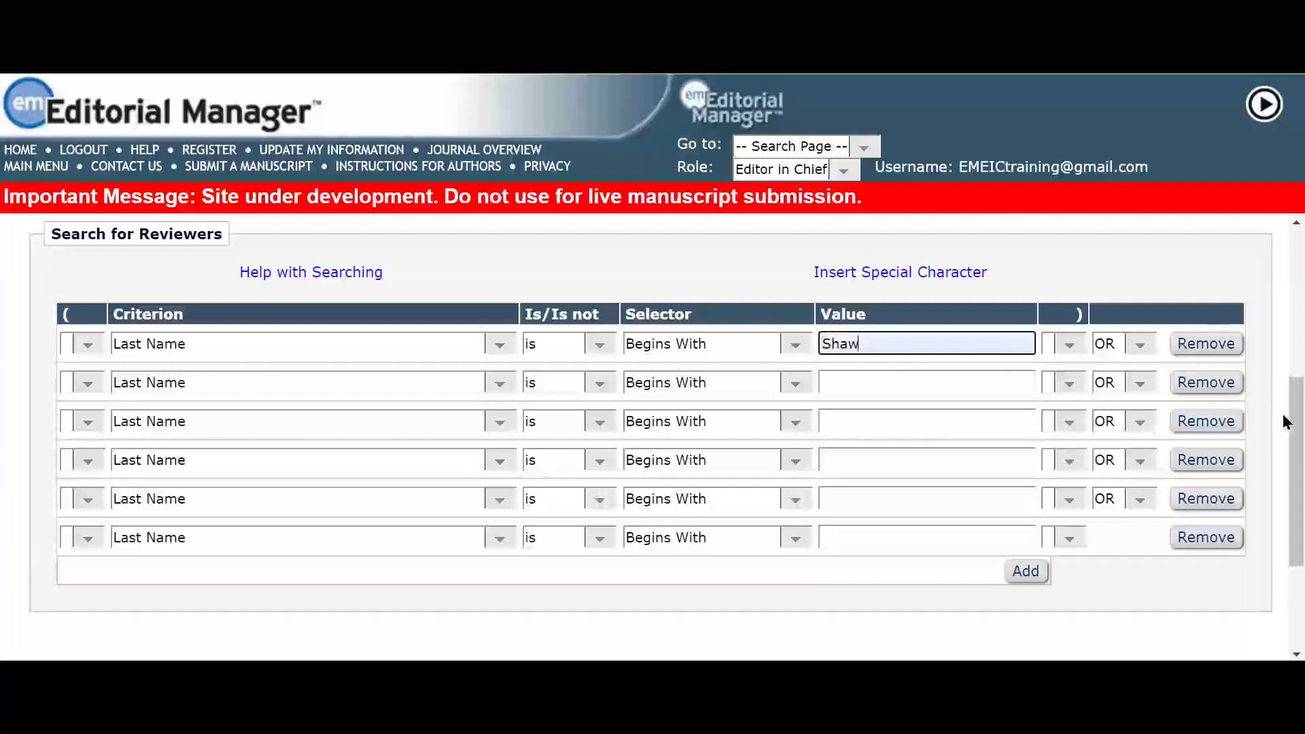
scroll(1147, 512, "down", 2)
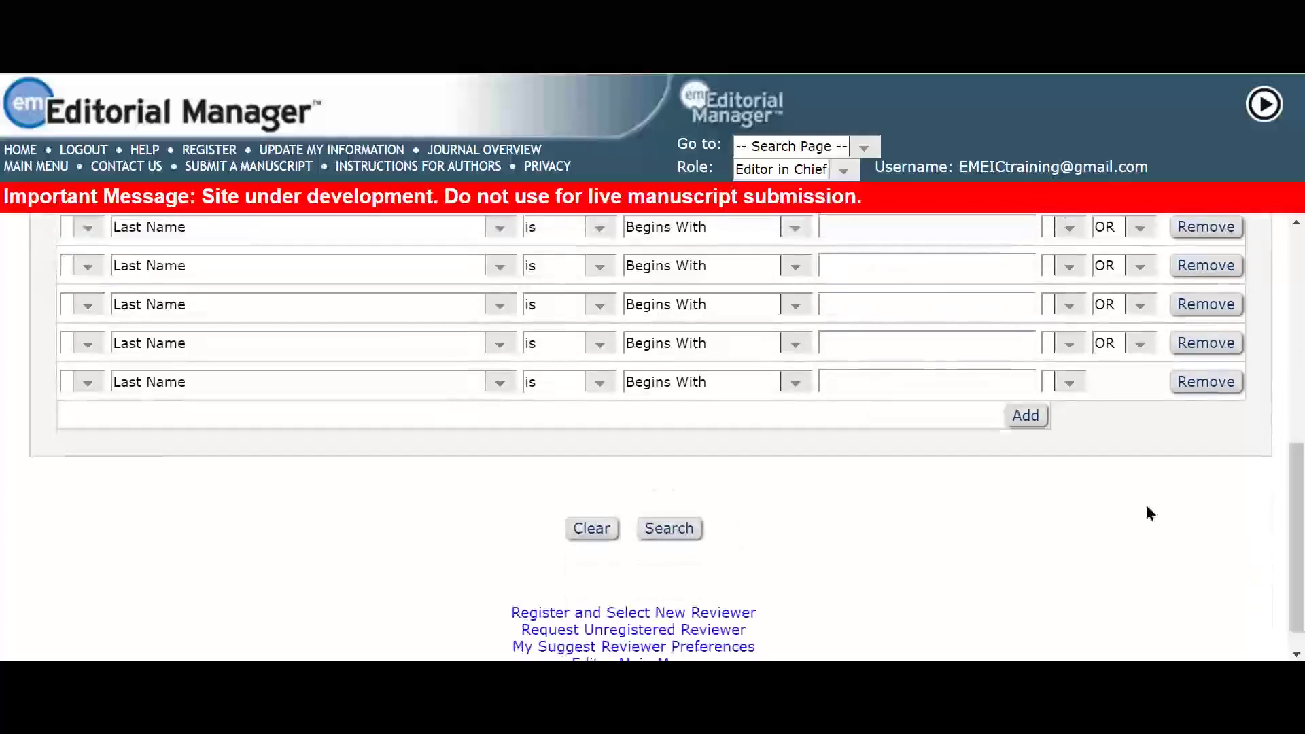
left_click(670, 531)
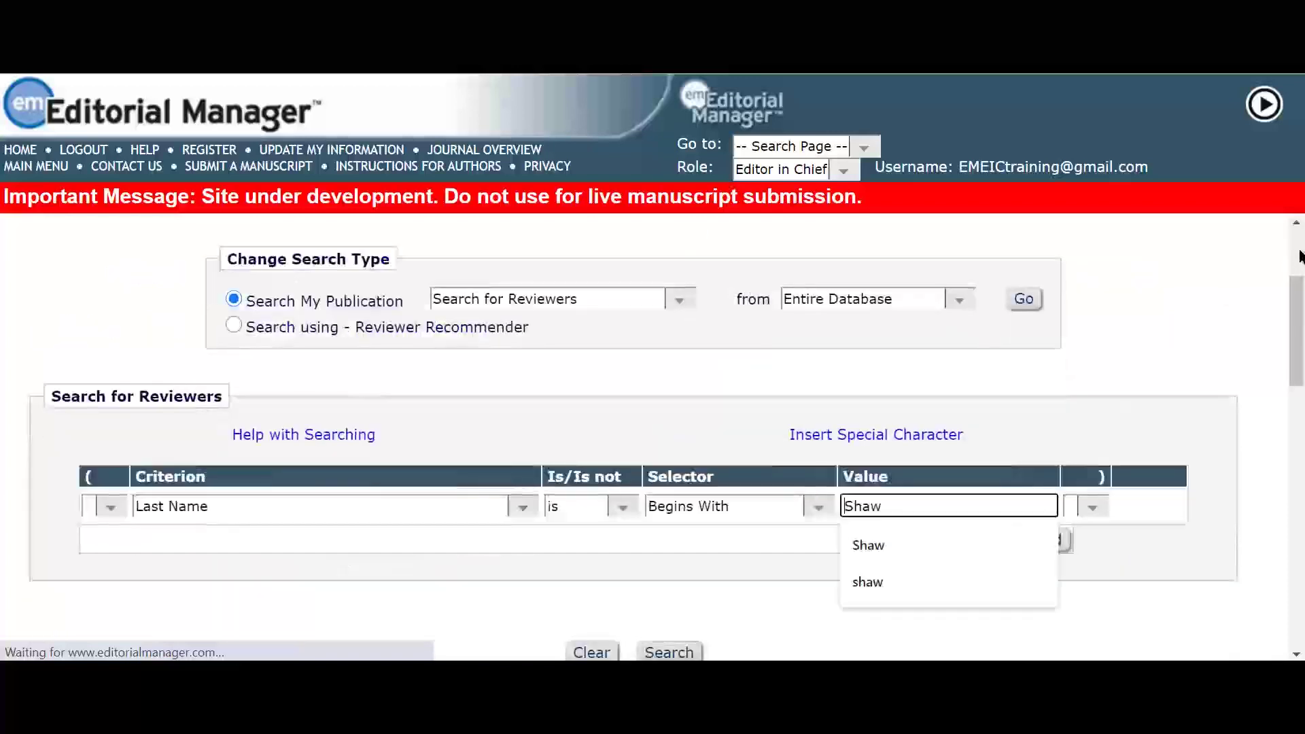
type("Shaw")
mouse_move(1294, 262)
left_mouse_down()
mouse_move(1291, 297)
mouse_move(1297, 251)
left_mouse_up()
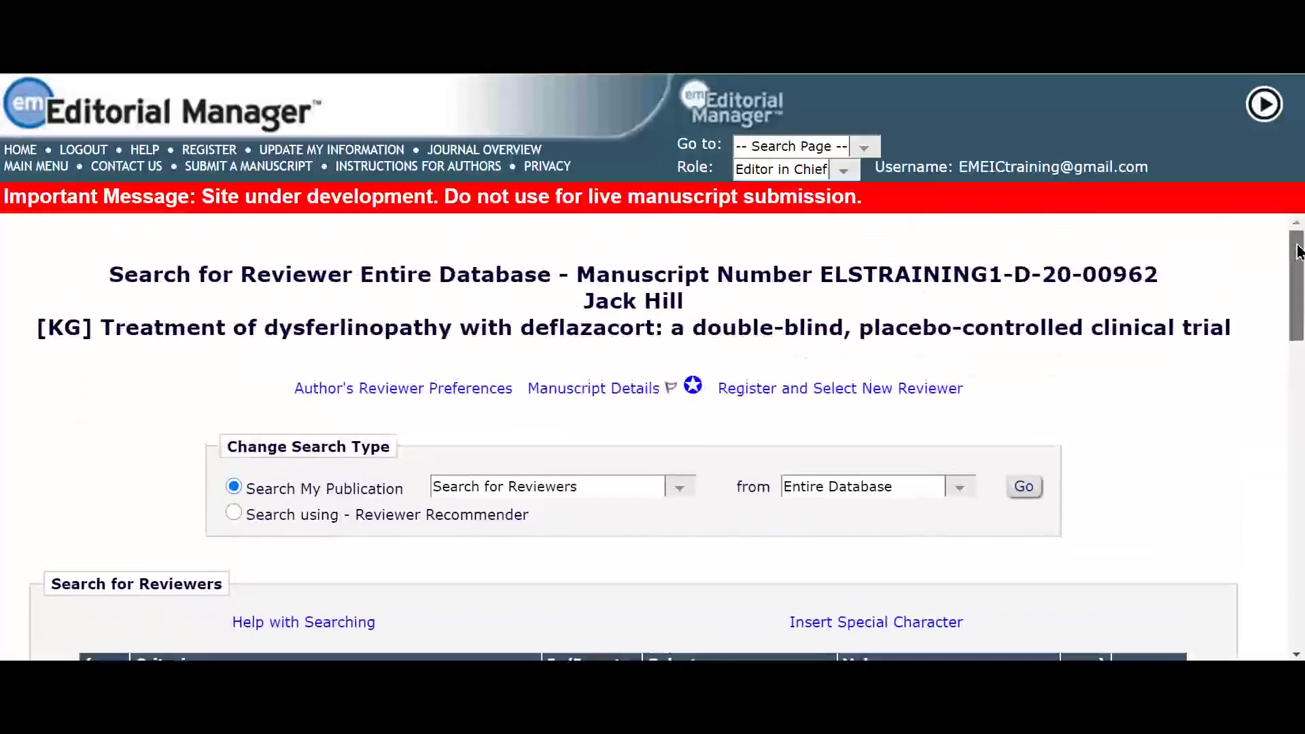
scroll(647, 421, "down", 4)
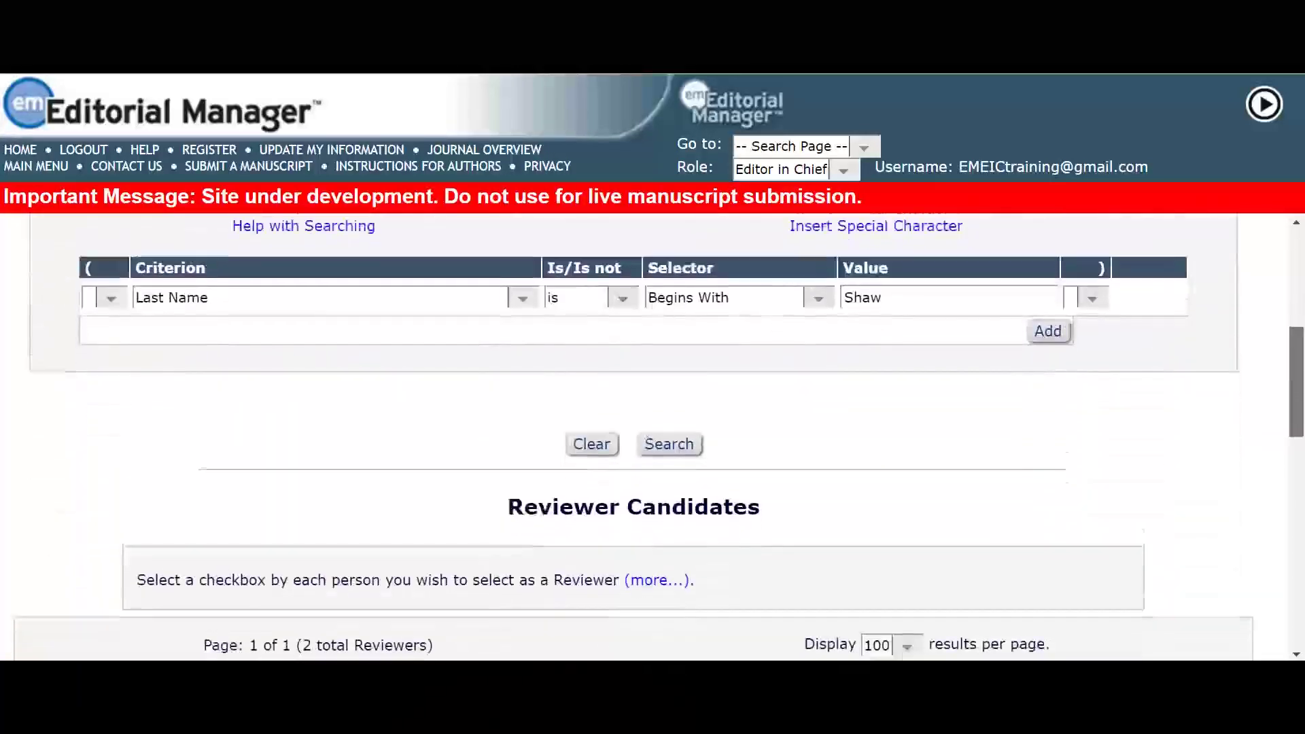
scroll(652, 439, "down", 3)
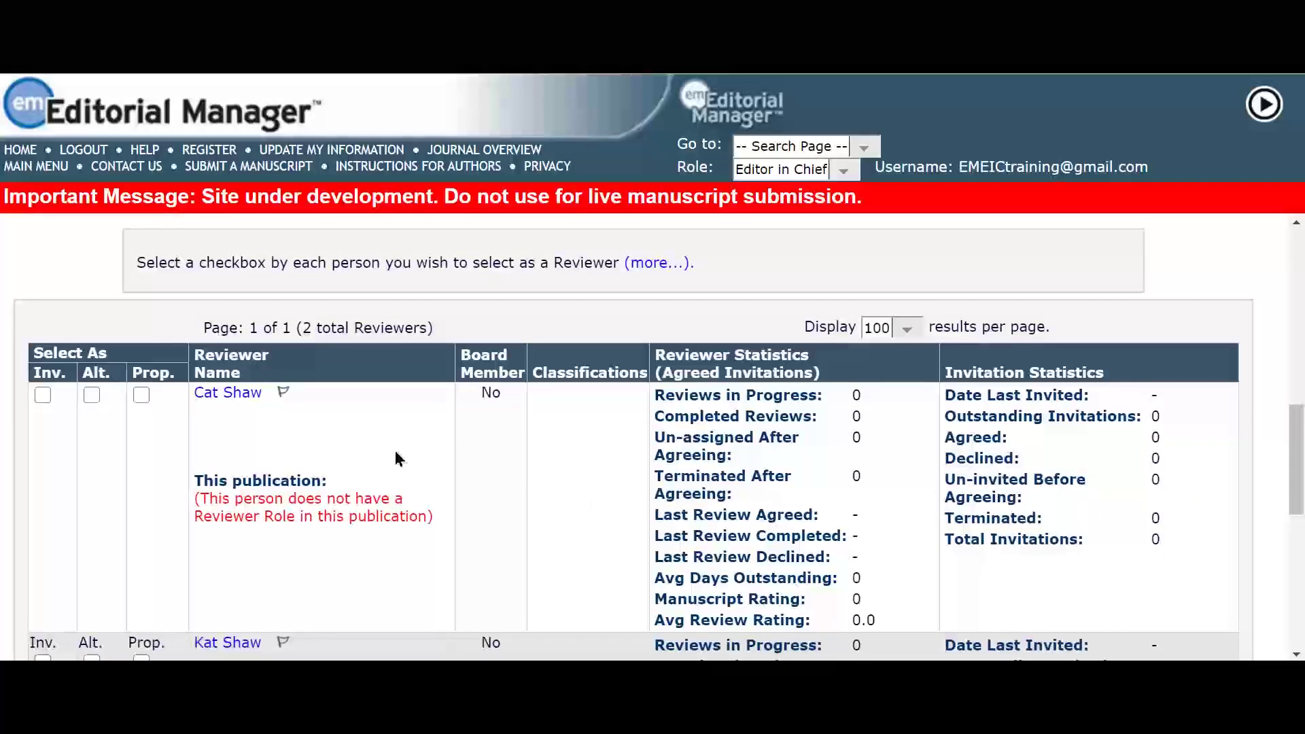
left_click(225, 402)
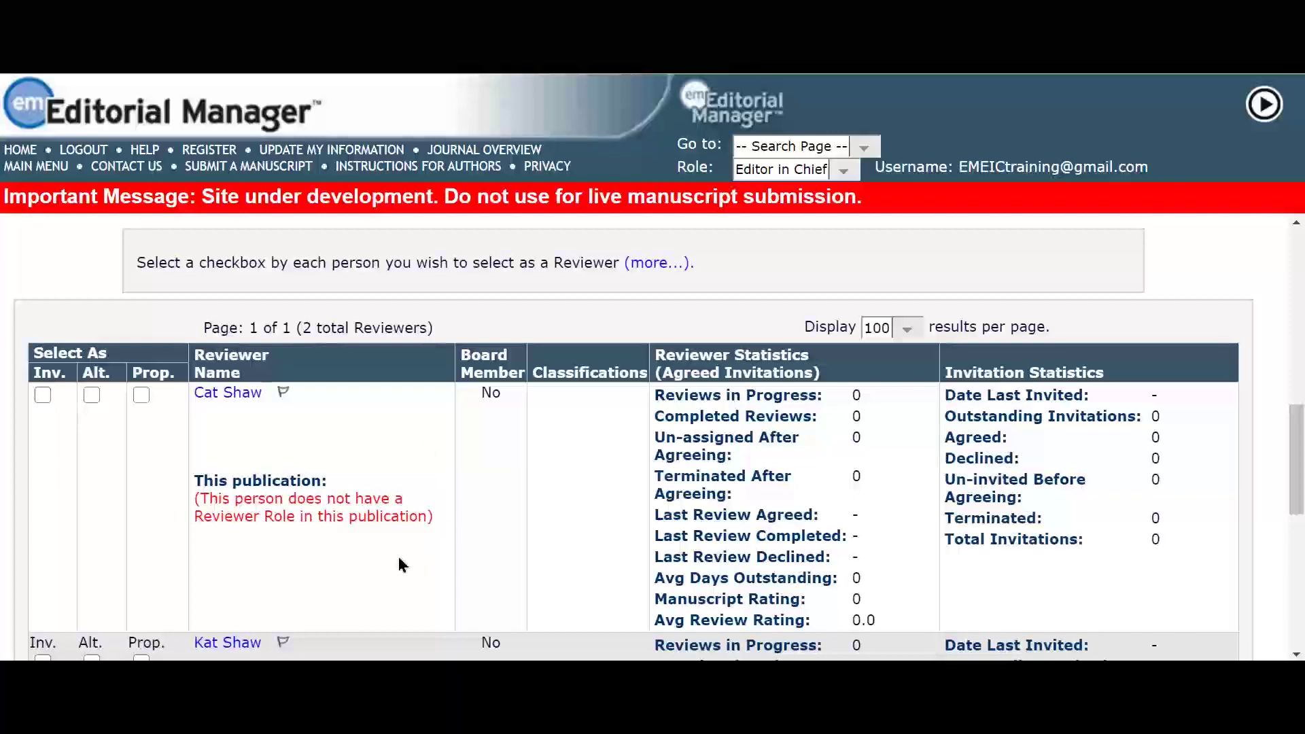
left_click(267, 533)
left_click(268, 534)
left_click(43, 394)
scroll(1282, 415, "down", 2)
scroll(1224, 490, "down", 2)
scroll(1112, 600, "down", 1)
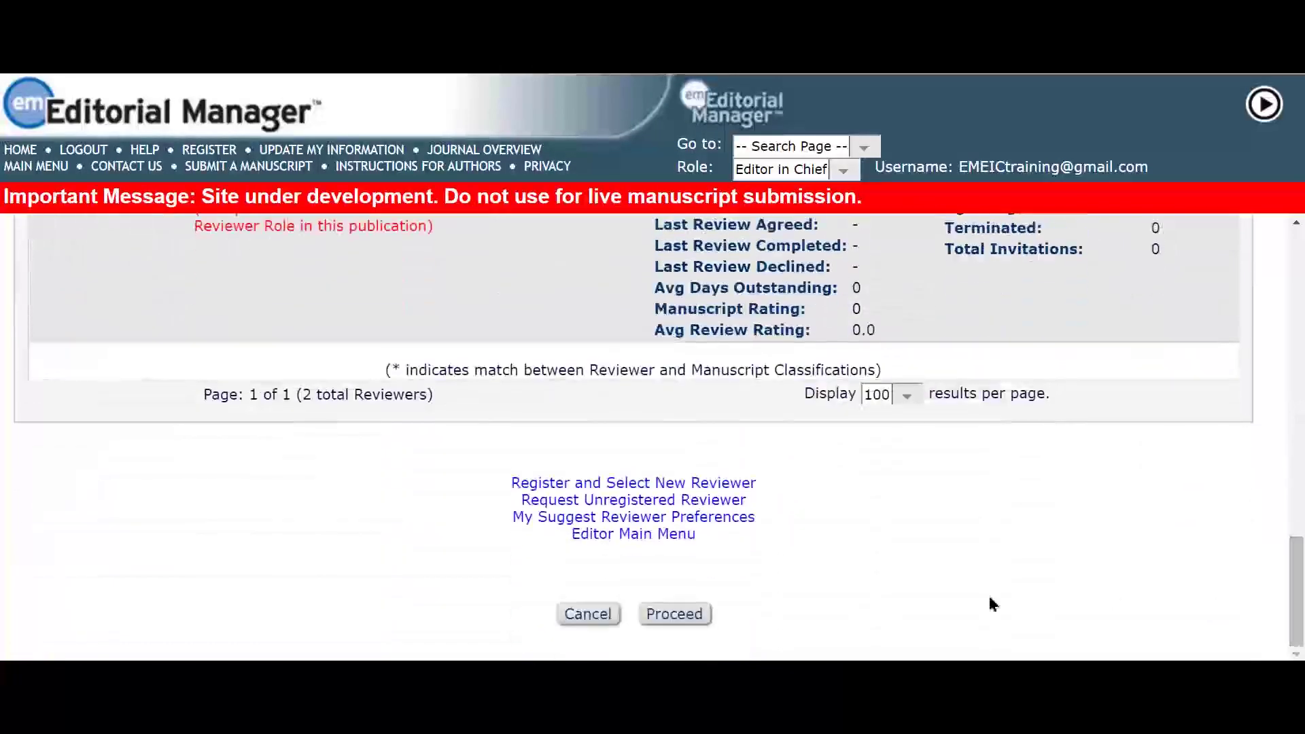
left_click(677, 614)
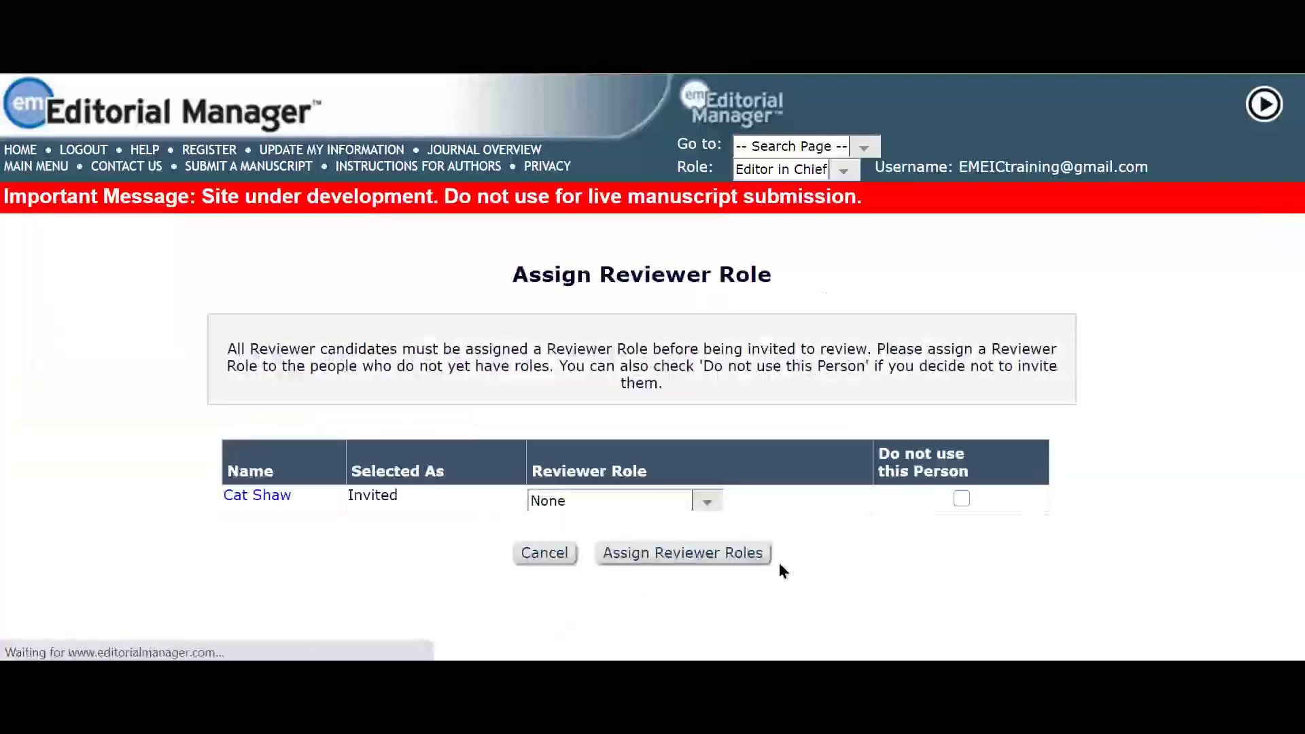
left_click(704, 505)
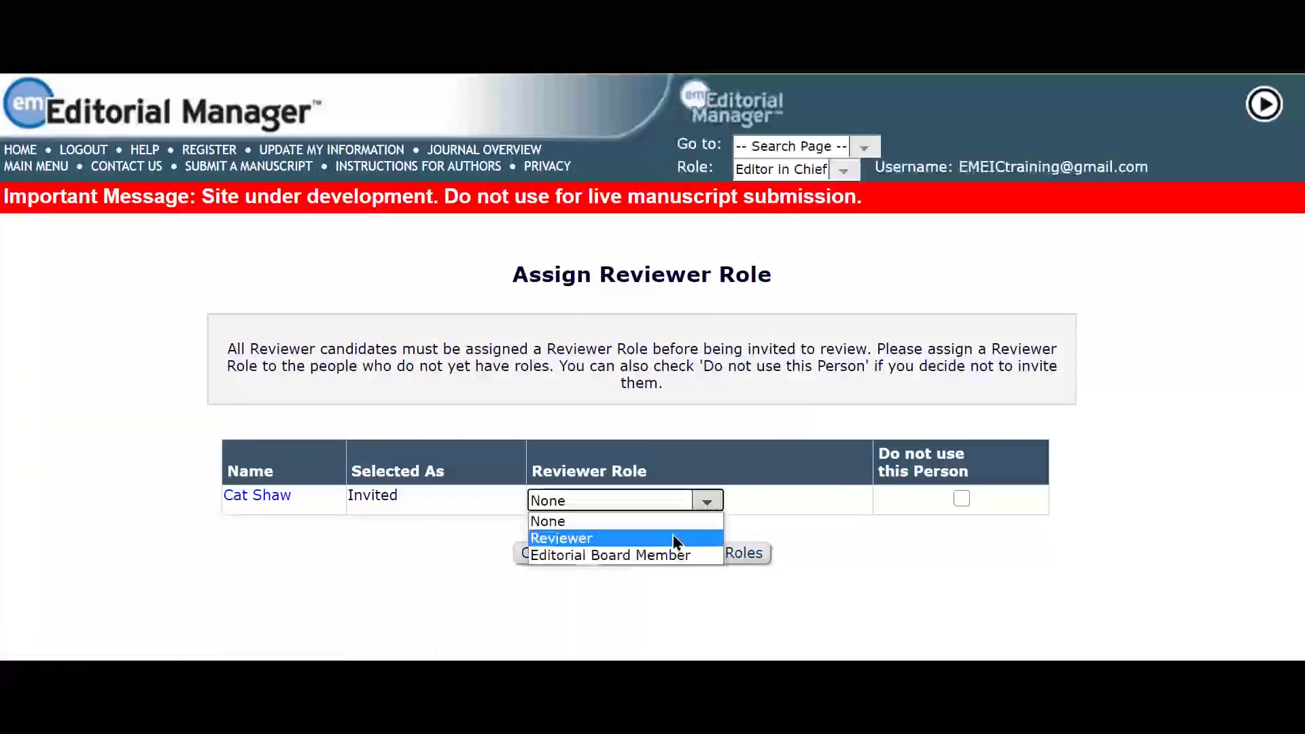
left_click(673, 538)
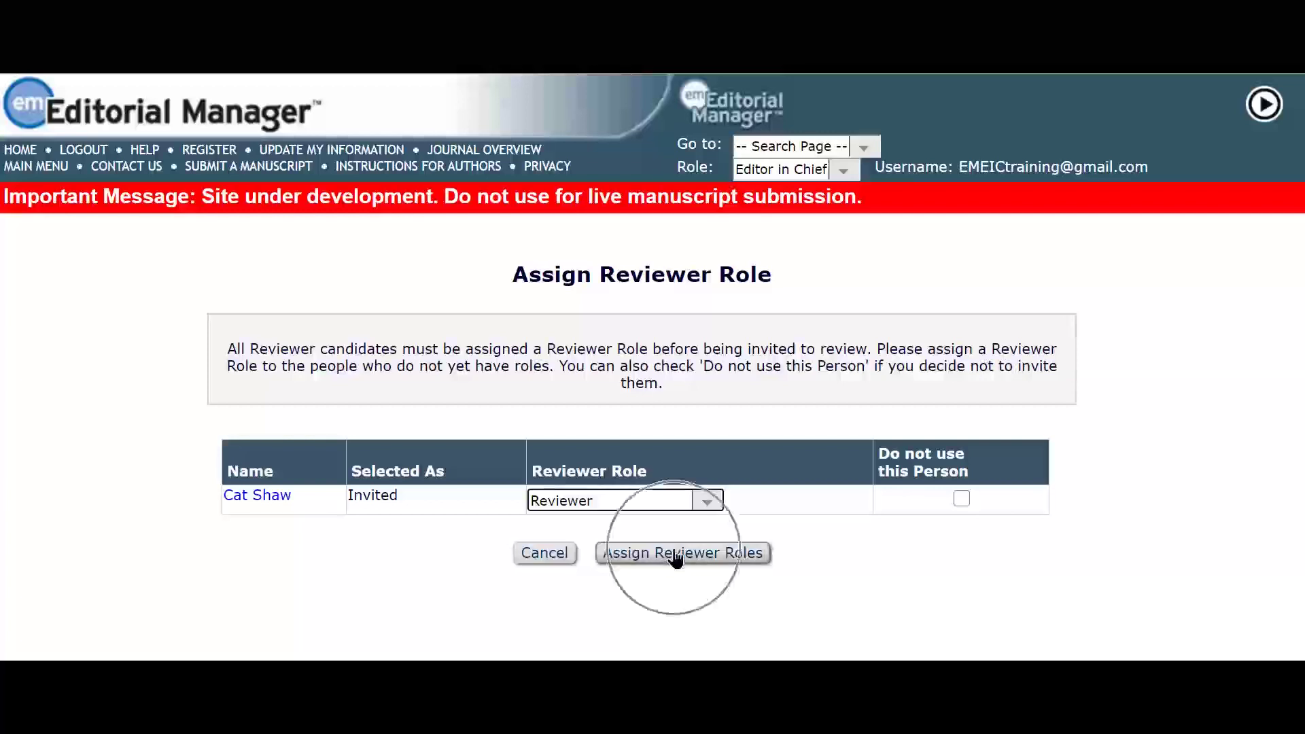
left_click(675, 555)
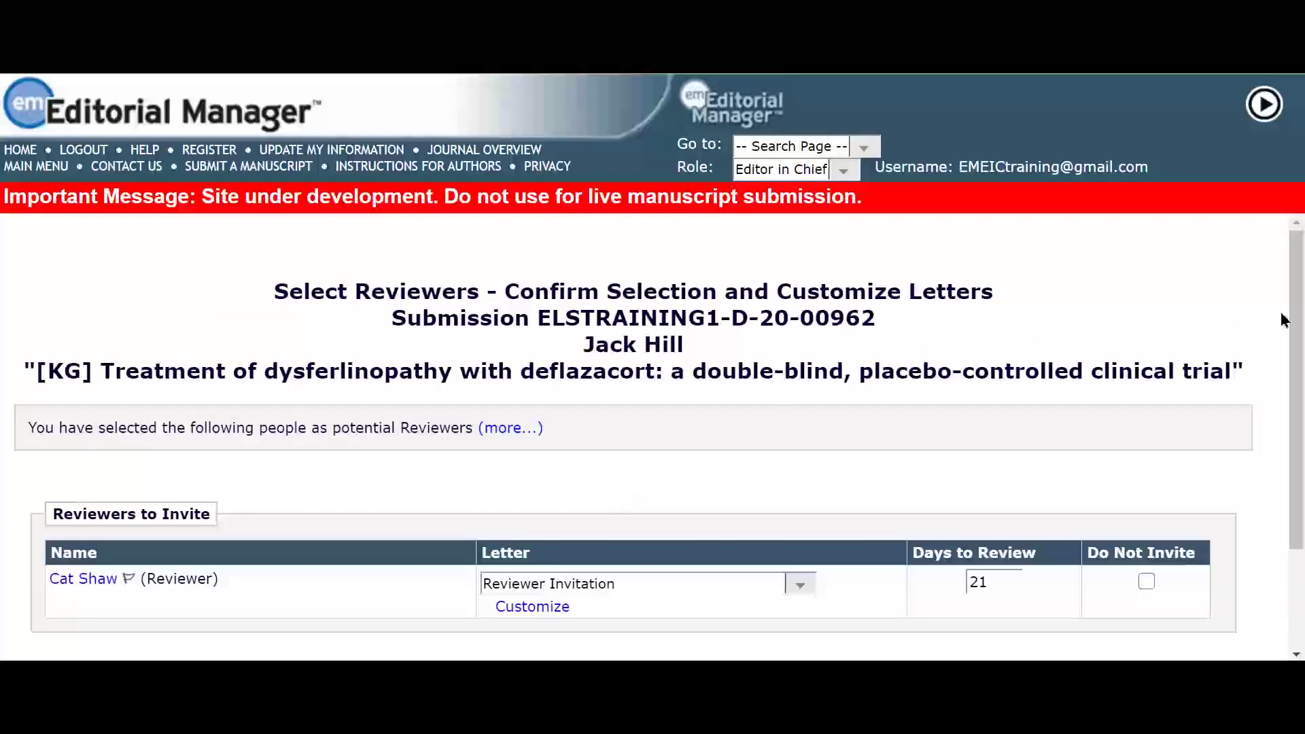
left_click_drag(1297, 284, 1297, 381)
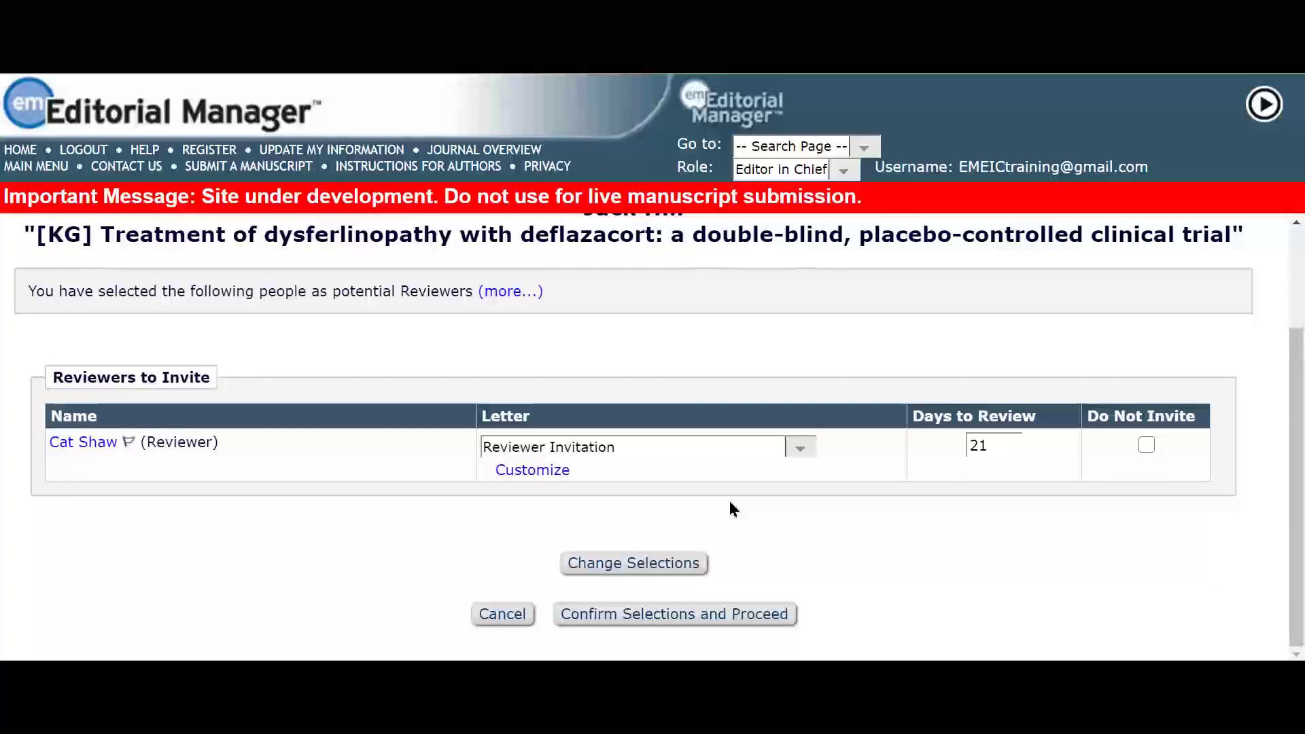
left_click(990, 454)
left_click(673, 616)
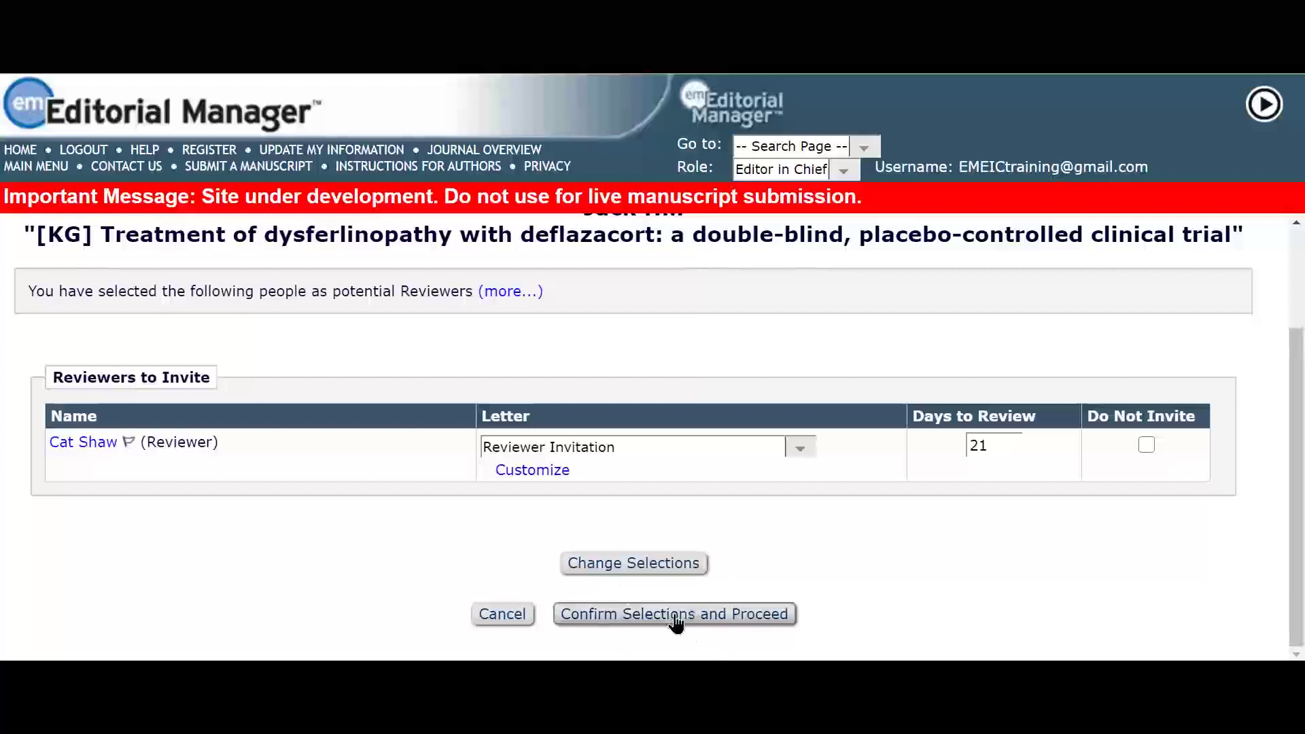